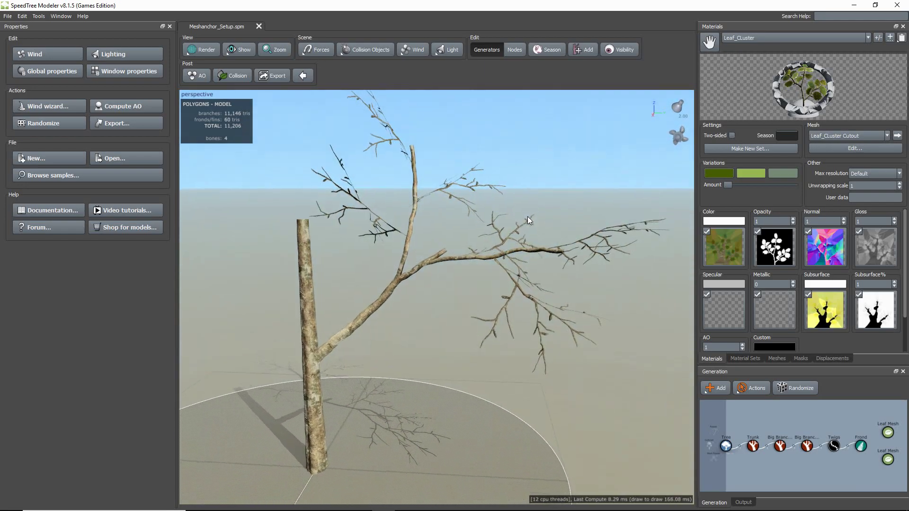
Tilt the viewport camera to look down on the bare tree from a higher angle
{"action": "left_click_drag", "start_coordinate": [527, 223], "coordinate": [479, 311]}
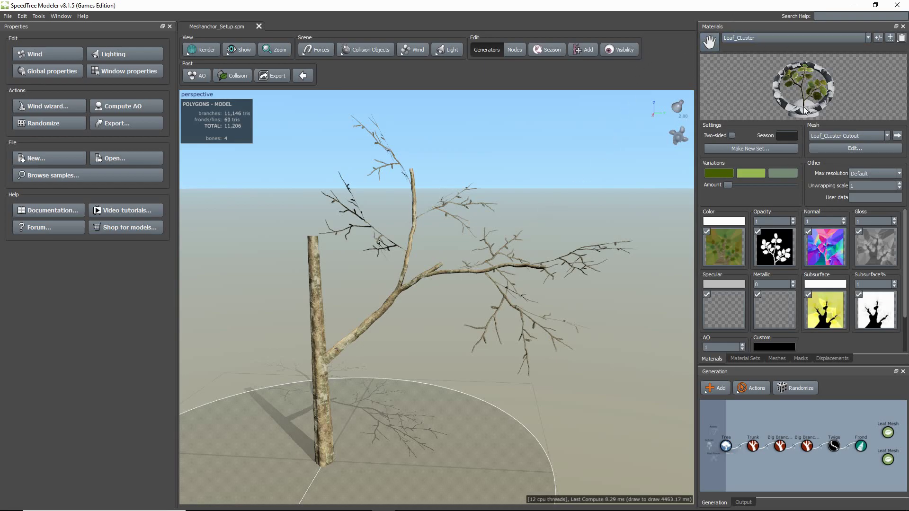
Choose the Branch_Cluster material, keep its Branch_Cluster Cutout mesh, and open that cutout in Edit Cutout
{"action": "left_click", "coordinate": [796, 41]}
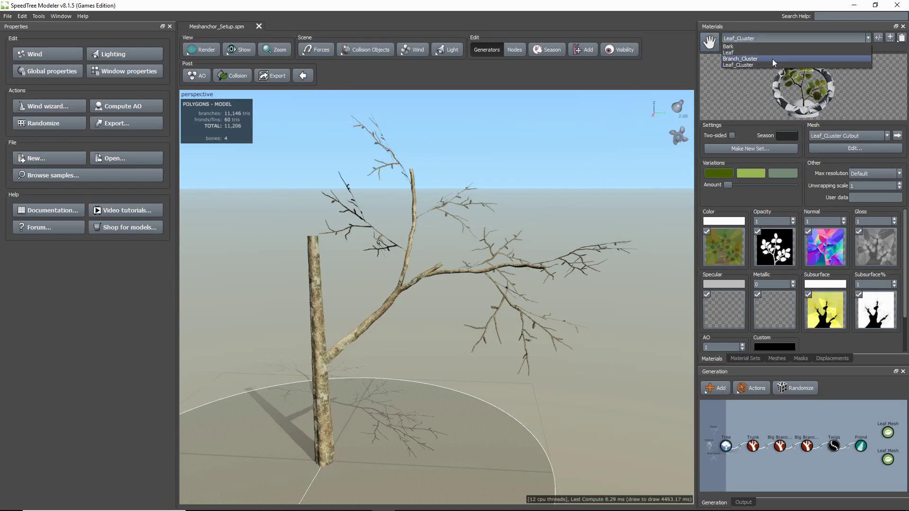
{"action": "left_click", "coordinate": [771, 59]}
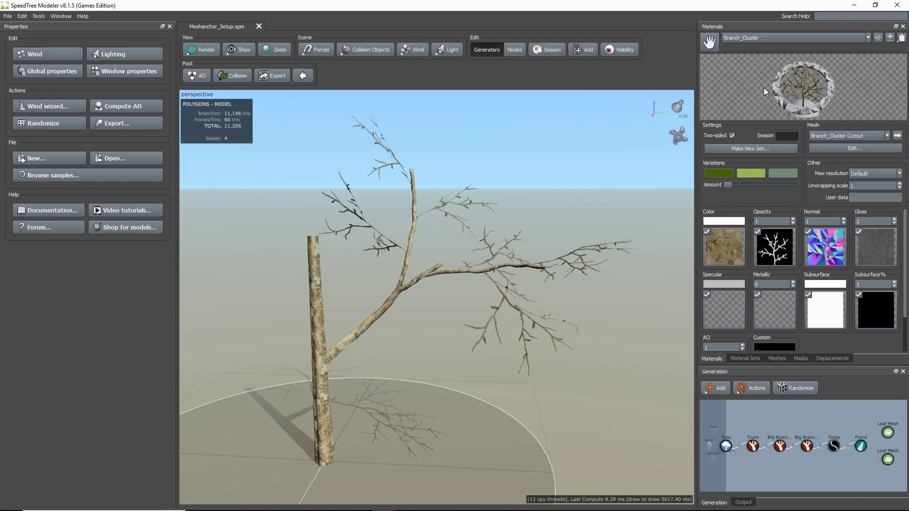
{"action": "left_click", "coordinate": [830, 136]}
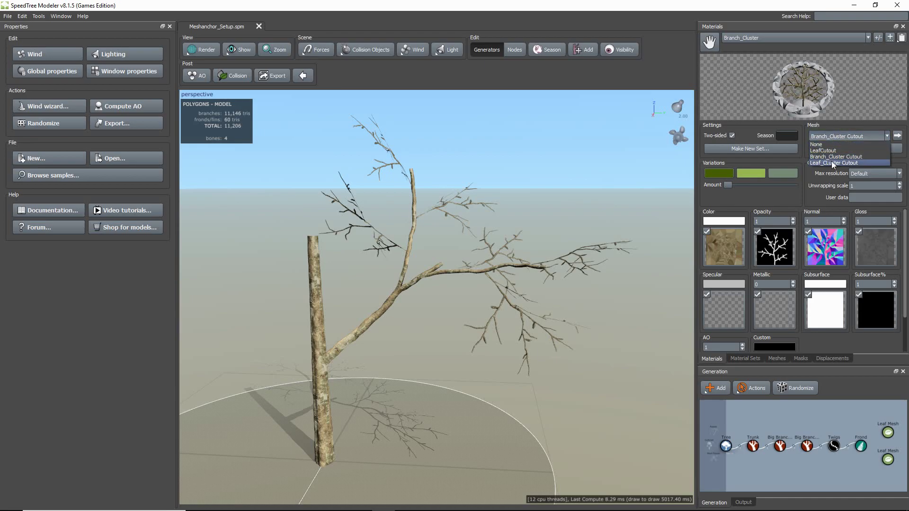
{"action": "left_click", "coordinate": [833, 157]}
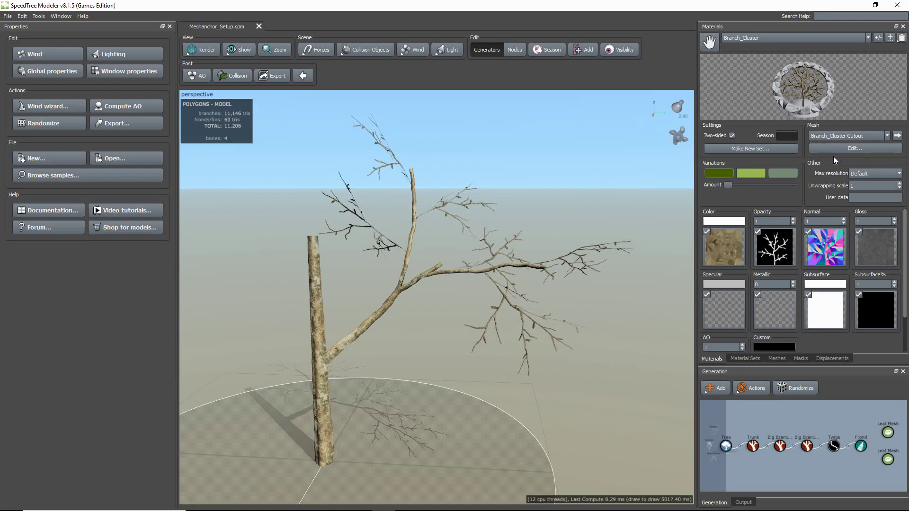
{"action": "left_click", "coordinate": [850, 149]}
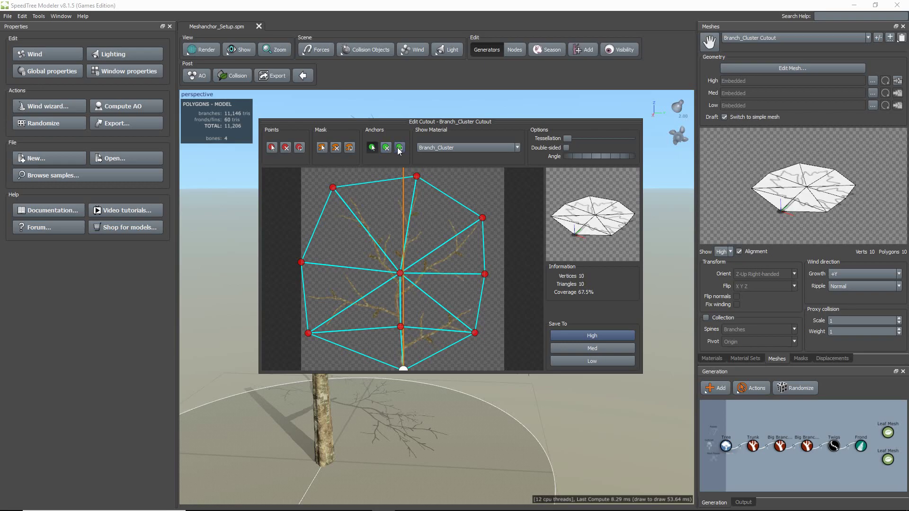
Add aimed anchors on the upper-left, lower-left, lower-right and right branches of the cutout
{"action": "left_click", "coordinate": [373, 147]}
{"action": "left_click", "coordinate": [359, 215]}
{"action": "left_click_drag", "start_coordinate": [351, 217], "coordinate": [351, 211]}
{"action": "left_click_drag", "start_coordinate": [362, 296], "coordinate": [324, 327]}
{"action": "left_click", "coordinate": [343, 303]}
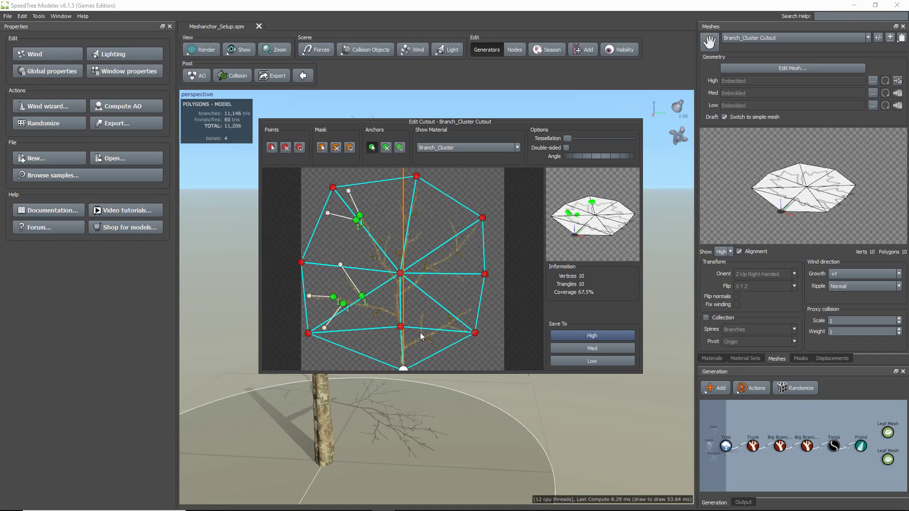
{"action": "left_click_drag", "start_coordinate": [420, 333], "coordinate": [478, 334]}
{"action": "left_click", "coordinate": [450, 326]}
{"action": "left_click_drag", "start_coordinate": [441, 273], "coordinate": [476, 280]}
Add and re-aim anchors on the right side, trunk top, upper central branches and left twigs
{"action": "left_click_drag", "start_coordinate": [459, 224], "coordinate": [445, 213]}
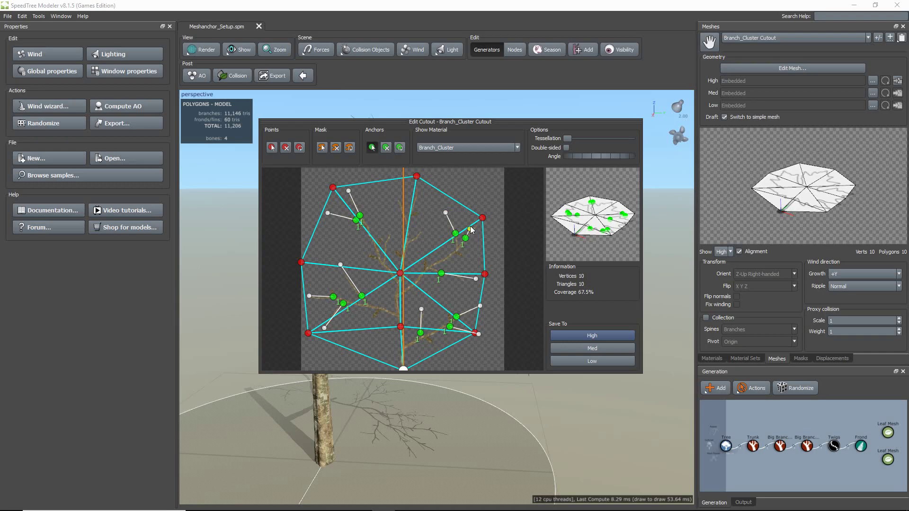
{"action": "left_click_drag", "start_coordinate": [457, 252], "coordinate": [476, 260]}
{"action": "left_click_drag", "start_coordinate": [404, 219], "coordinate": [418, 181]}
{"action": "left_click_drag", "start_coordinate": [411, 240], "coordinate": [426, 225]}
{"action": "left_click_drag", "start_coordinate": [385, 253], "coordinate": [394, 221]}
{"action": "left_click_drag", "start_coordinate": [383, 243], "coordinate": [375, 234]}
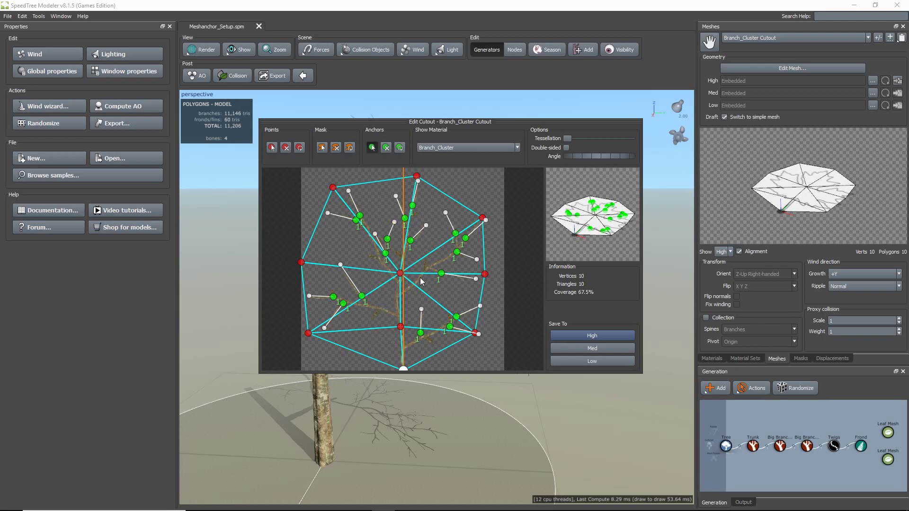
{"action": "left_click_drag", "start_coordinate": [426, 255], "coordinate": [427, 242]}
{"action": "left_click_drag", "start_coordinate": [375, 259], "coordinate": [350, 249]}
Check the newest anchor's ID/Side options and dismiss them without changes
{"action": "right_click", "coordinate": [376, 259]}
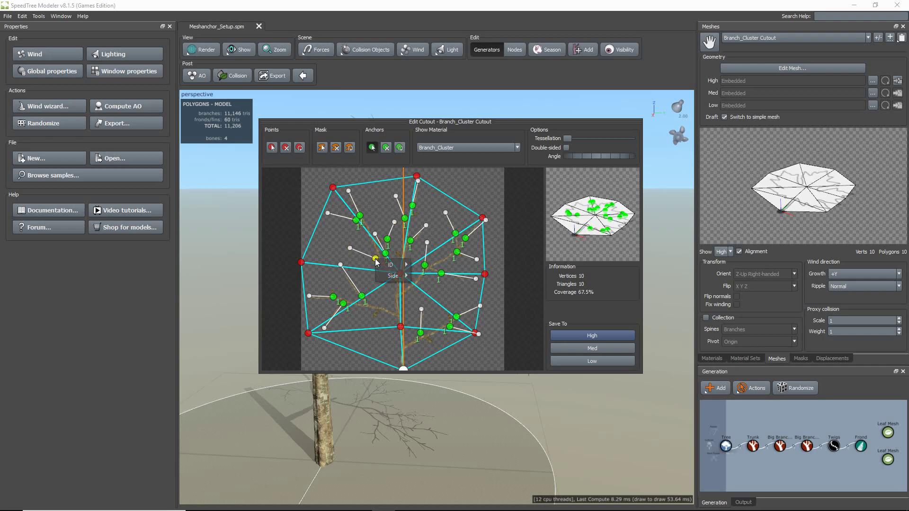
{"action": "mouse_move", "coordinate": [382, 268]}
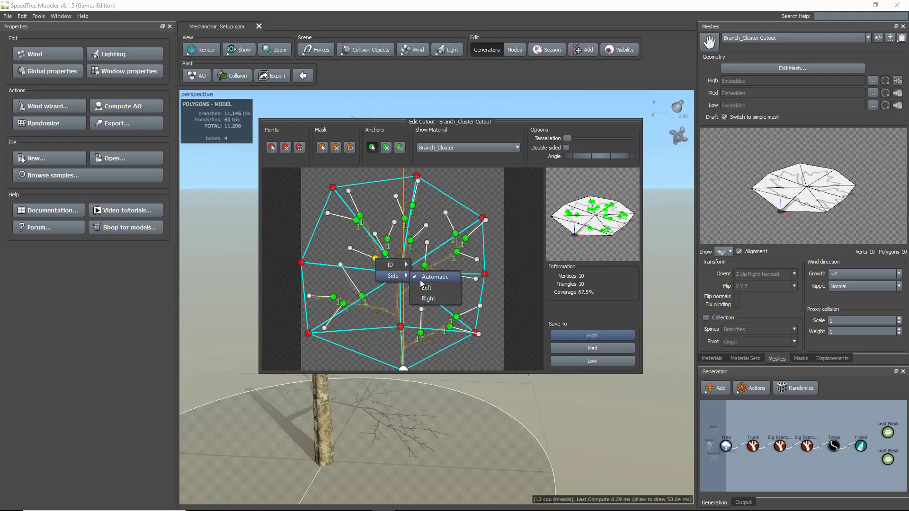
{"action": "key", "text": "Escape"}
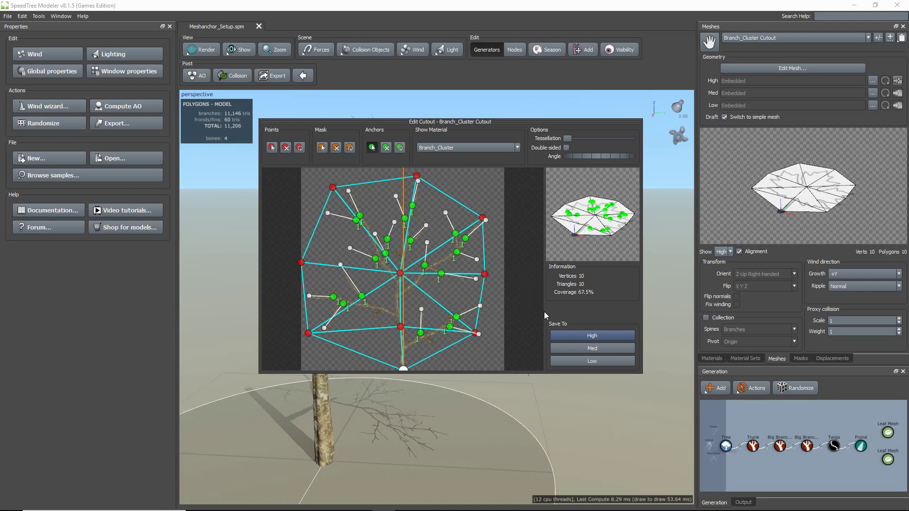
Save the anchored cutout to High, then remove the top-middle point and raise both top corners
{"action": "left_click", "coordinate": [563, 337]}
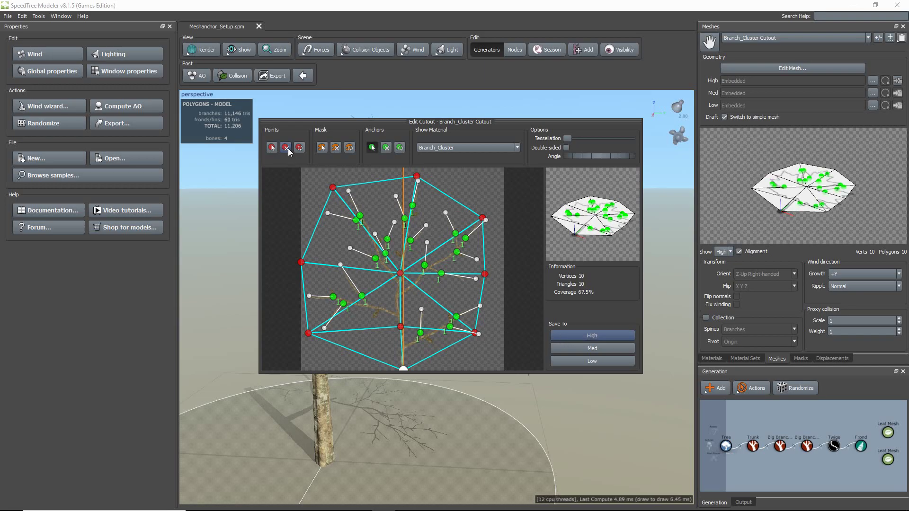
{"action": "left_click", "coordinate": [416, 176]}
{"action": "left_click", "coordinate": [271, 148]}
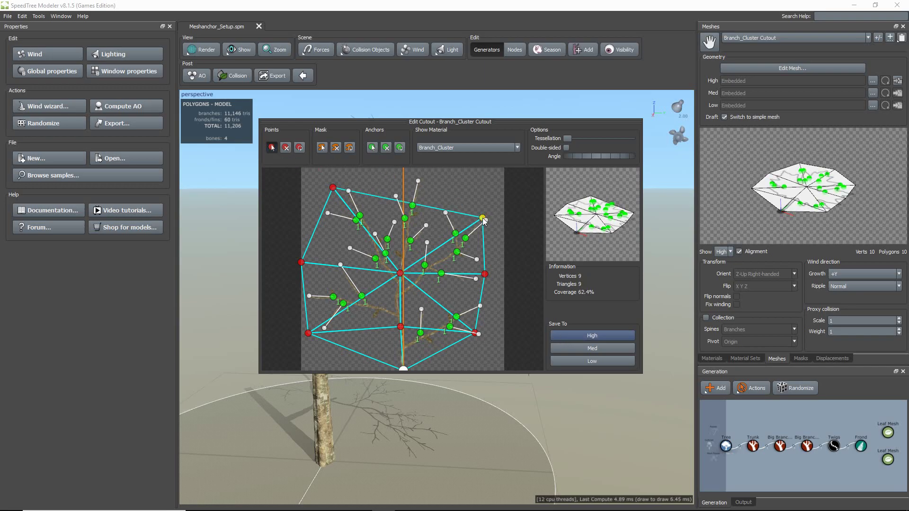
{"action": "left_click_drag", "start_coordinate": [482, 218], "coordinate": [486, 191]}
{"action": "left_click_drag", "start_coordinate": [333, 186], "coordinate": [332, 178]}
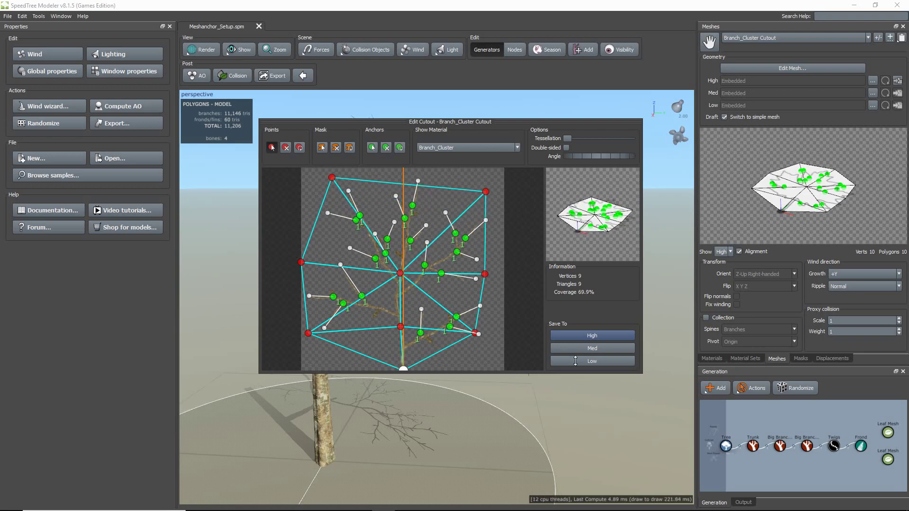
{"action": "left_click", "coordinate": [564, 347]}
Remove the left and right cutout points, adjust the bottom and central points, and save to Low
{"action": "left_click", "coordinate": [286, 147]}
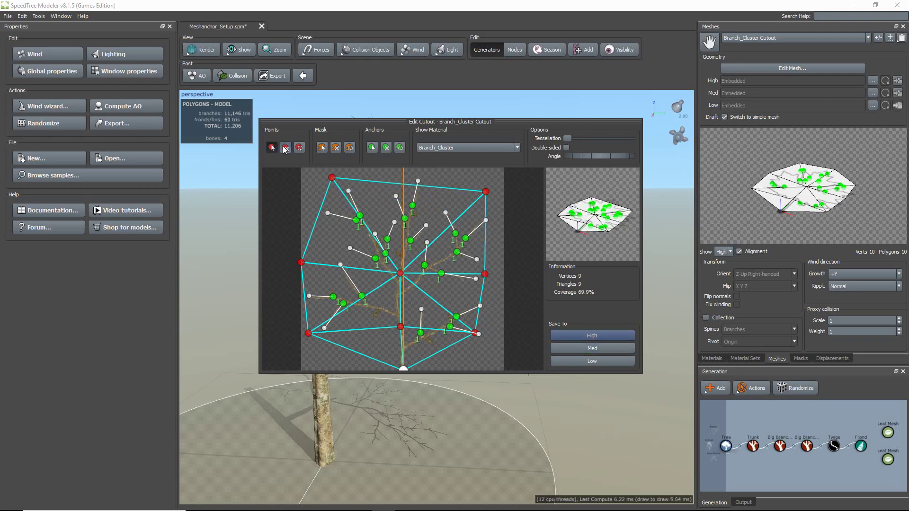
{"action": "left_click", "coordinate": [301, 262]}
{"action": "left_click", "coordinate": [484, 274]}
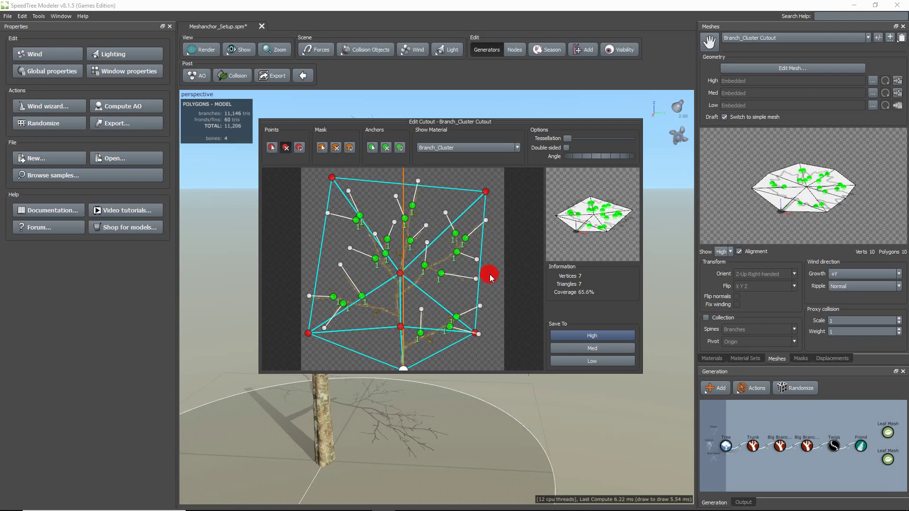
{"action": "left_click", "coordinate": [272, 148]}
{"action": "left_click_drag", "start_coordinate": [308, 333], "coordinate": [301, 320]}
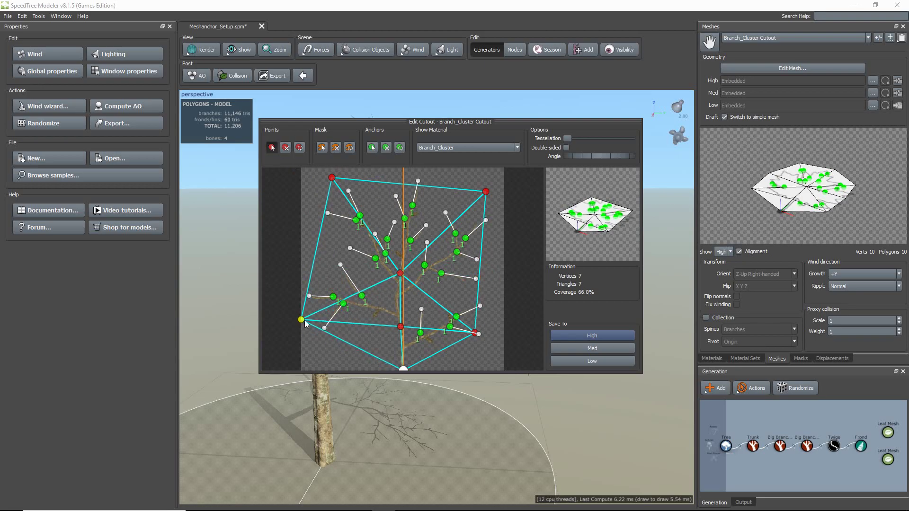
{"action": "left_click_drag", "start_coordinate": [476, 333], "coordinate": [495, 322]}
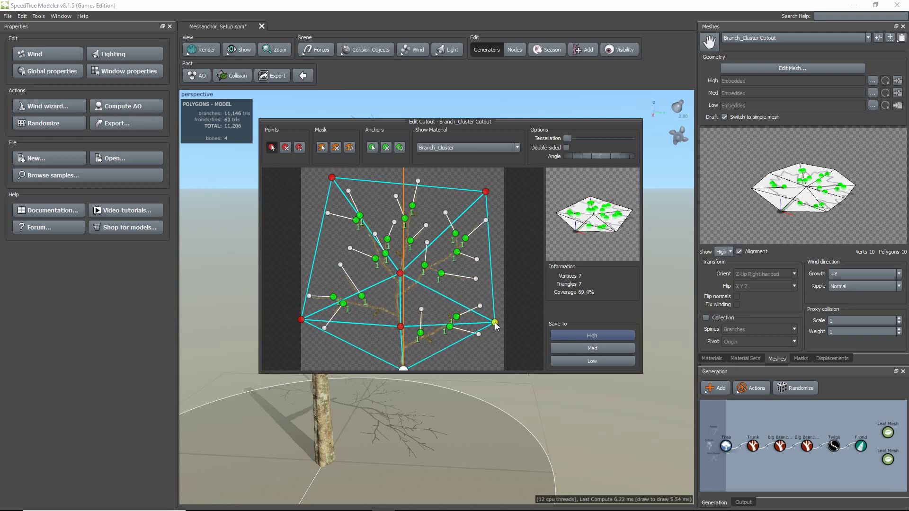
{"action": "left_click_drag", "start_coordinate": [396, 274], "coordinate": [397, 267]}
{"action": "left_click_drag", "start_coordinate": [400, 327], "coordinate": [400, 317]}
{"action": "left_click", "coordinate": [594, 361]}
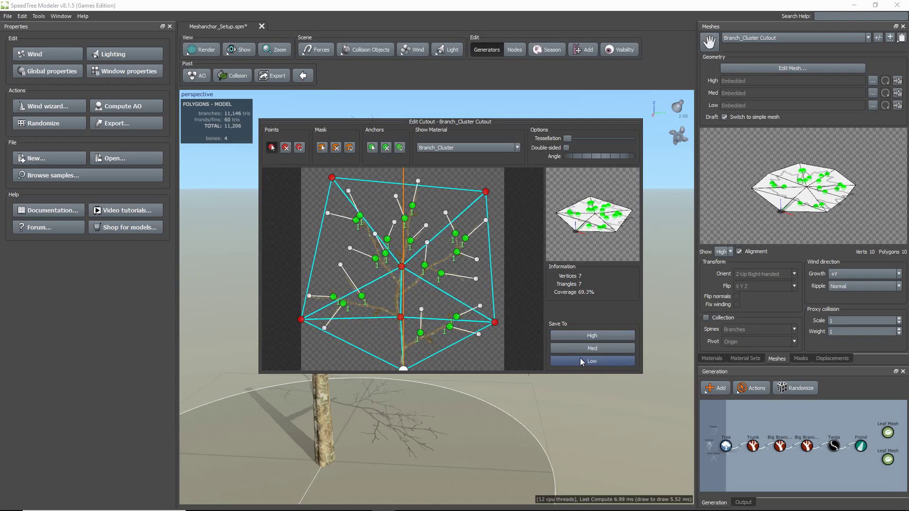
Close the cutout editor and select the frond on the tree's branches
{"action": "left_click", "coordinate": [594, 386]}
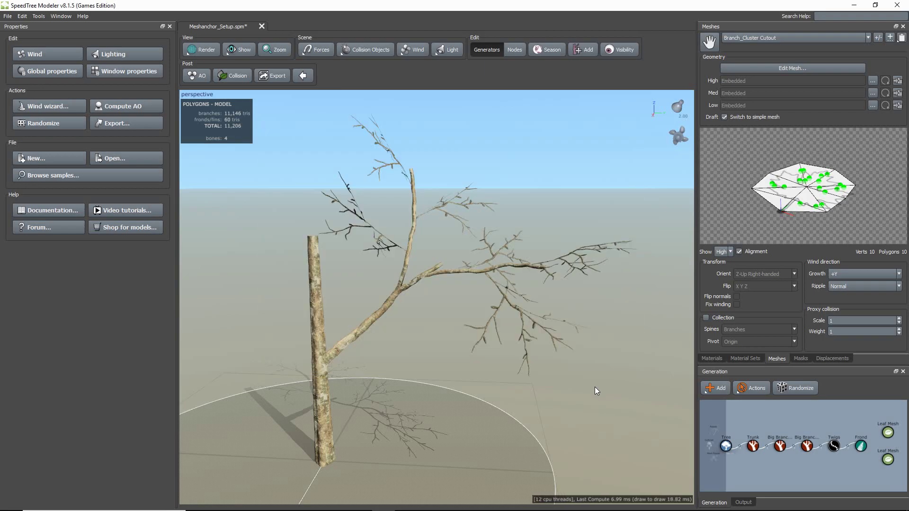
{"action": "left_click_drag", "start_coordinate": [537, 328], "coordinate": [568, 358]}
{"action": "left_click", "coordinate": [512, 330]}
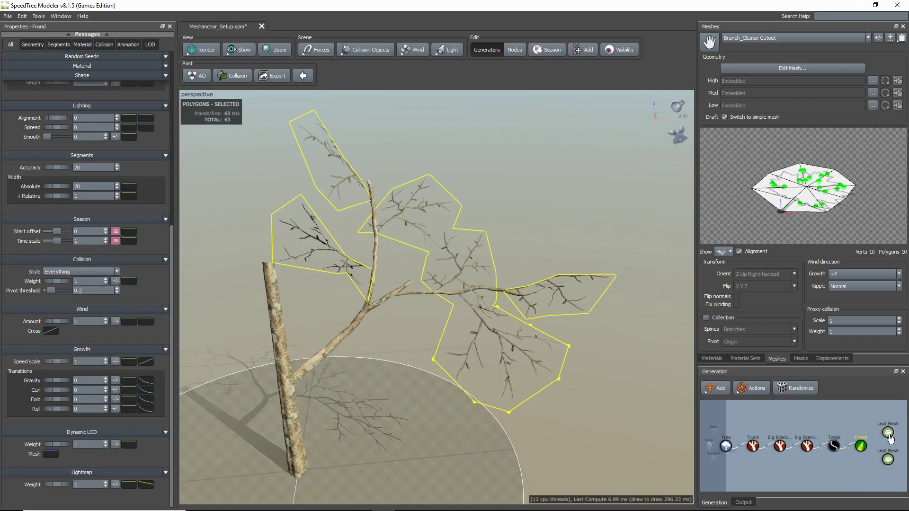
Connect the upper Leaf Mesh node to the Frond and select the newly grown leaves
{"action": "left_click_drag", "start_coordinate": [888, 433], "coordinate": [860, 449]}
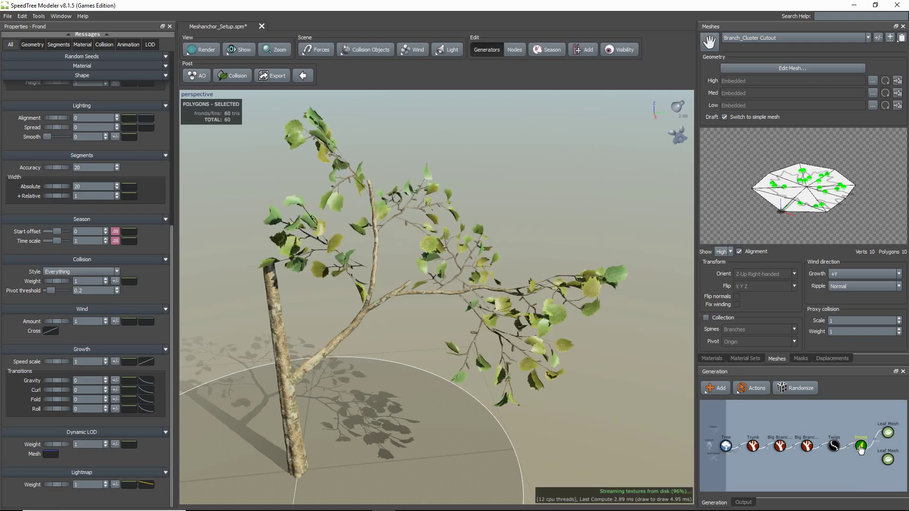
{"action": "left_click_drag", "start_coordinate": [596, 372], "coordinate": [563, 342]}
{"action": "left_click", "coordinate": [564, 343]}
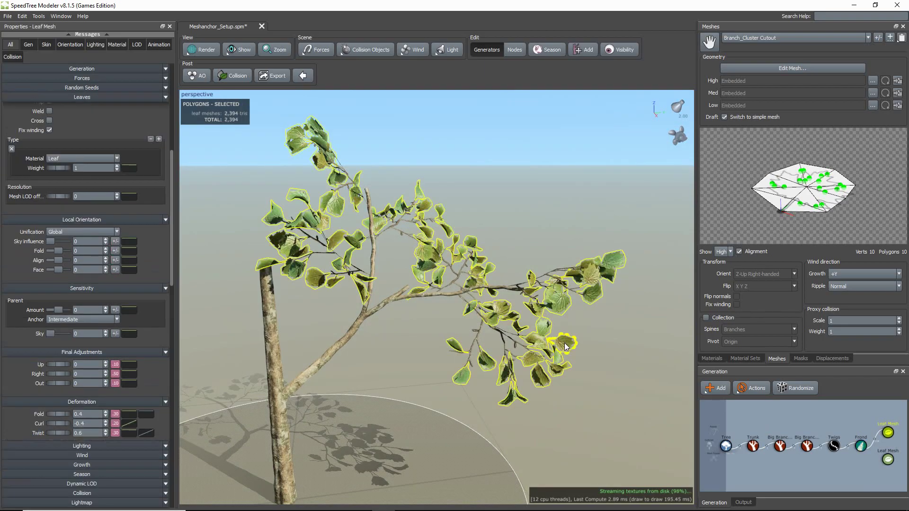
{"action": "mouse_move", "coordinate": [605, 362]}
{"action": "left_mouse_down"}
{"action": "mouse_move", "coordinate": [577, 373]}
{"action": "mouse_move", "coordinate": [598, 362]}
{"action": "mouse_move", "coordinate": [589, 356]}
{"action": "left_mouse_up"}
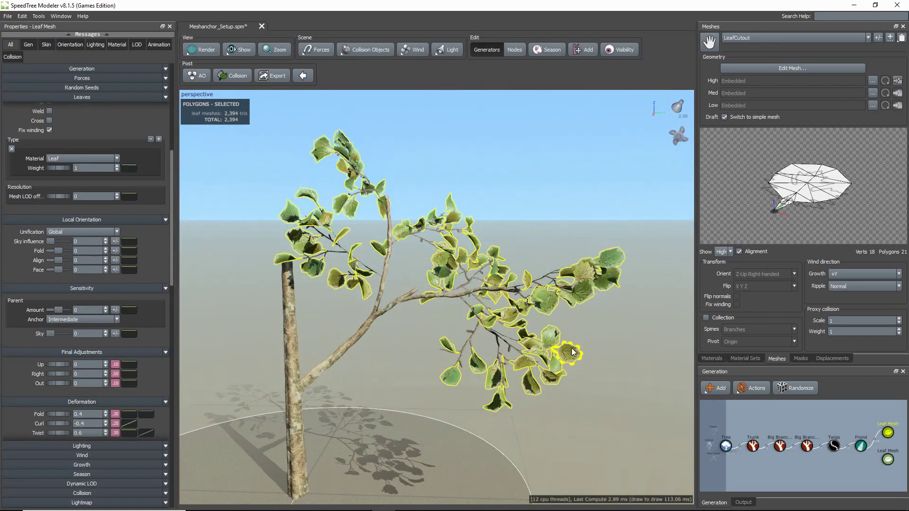
{"action": "left_click", "coordinate": [61, 66]}
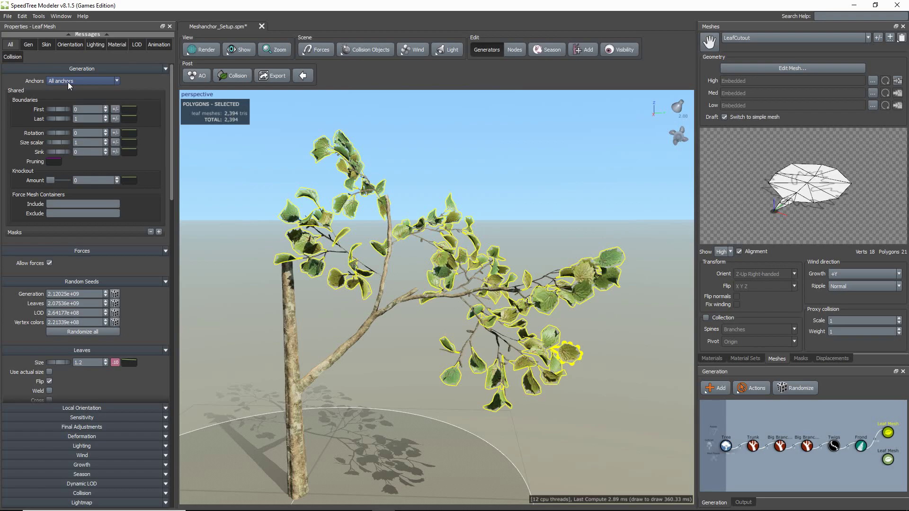
{"action": "left_click", "coordinate": [68, 82]}
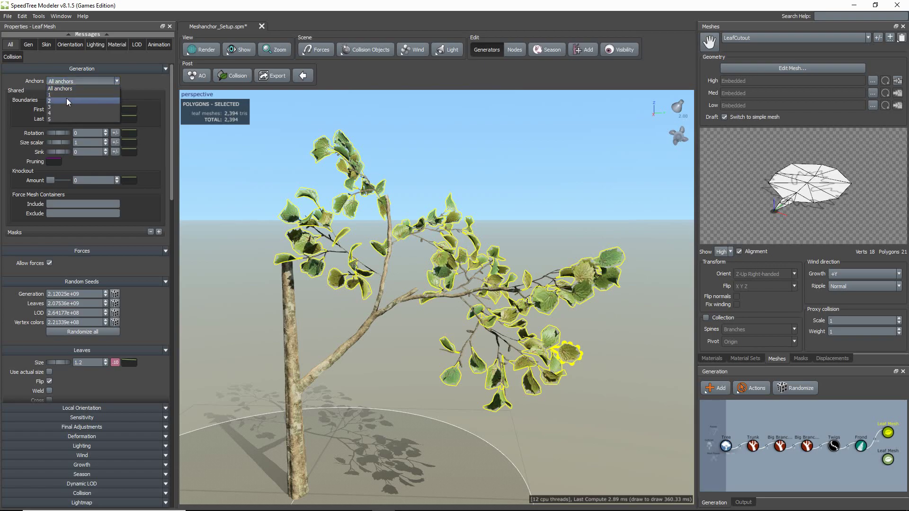
{"action": "left_click", "coordinate": [52, 89]}
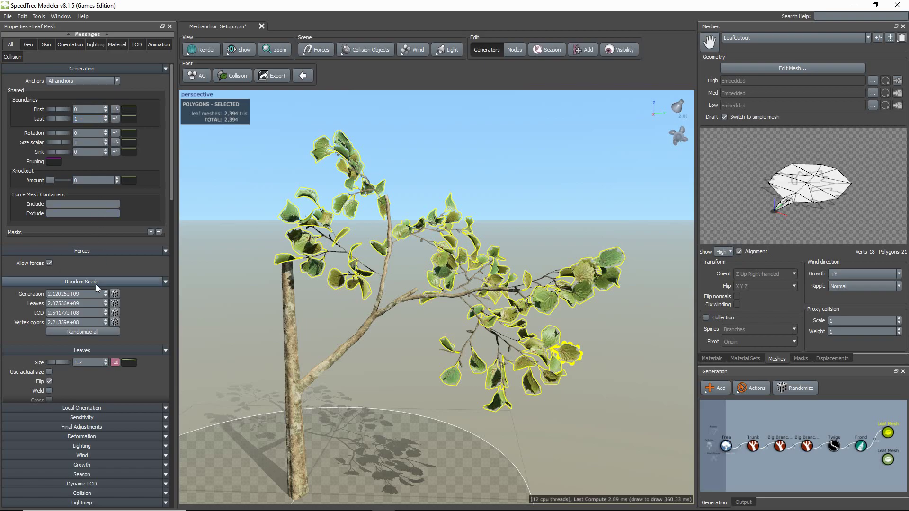
{"action": "scroll", "coordinate": [129, 351], "scroll_direction": "down", "scroll_amount": 5}
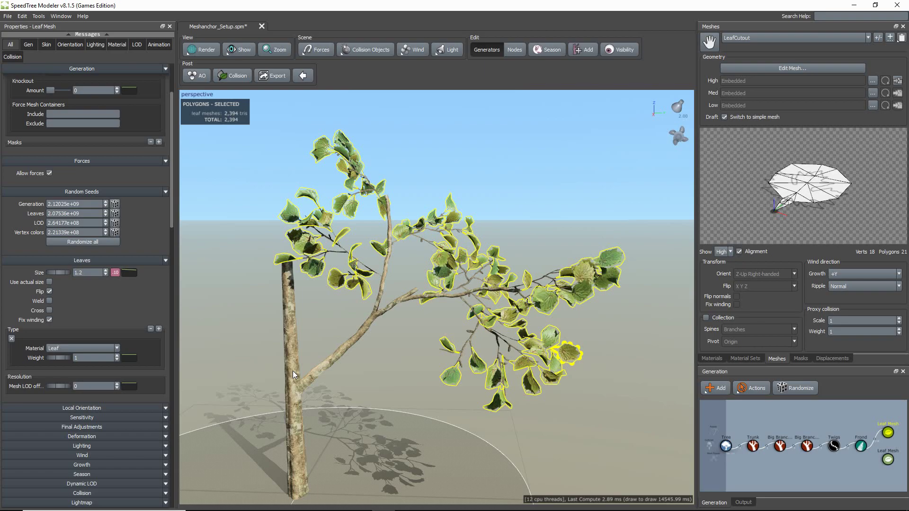
Delete the Frond-to-Leaf Mesh link and connect the lower Leaf Mesh to grow Leaf_CLuster clusters
{"action": "left_click", "coordinate": [874, 438]}
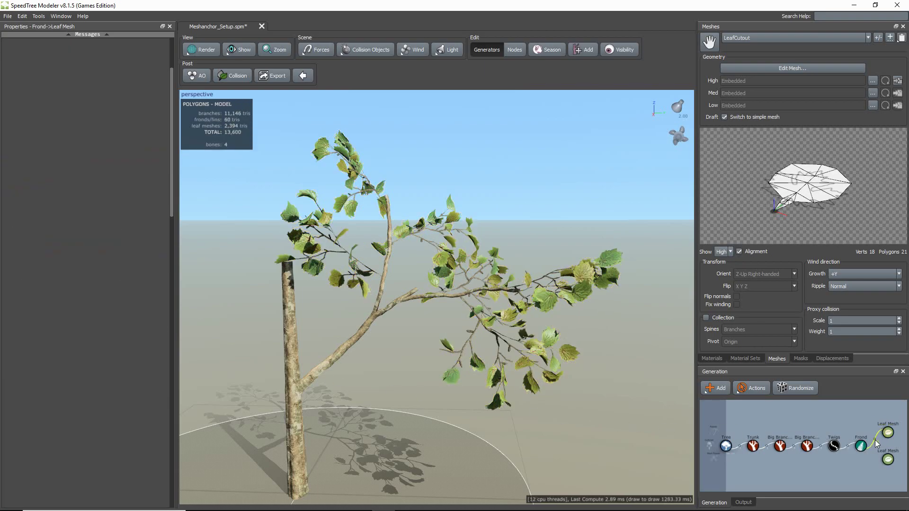
{"action": "key", "text": "Delete"}
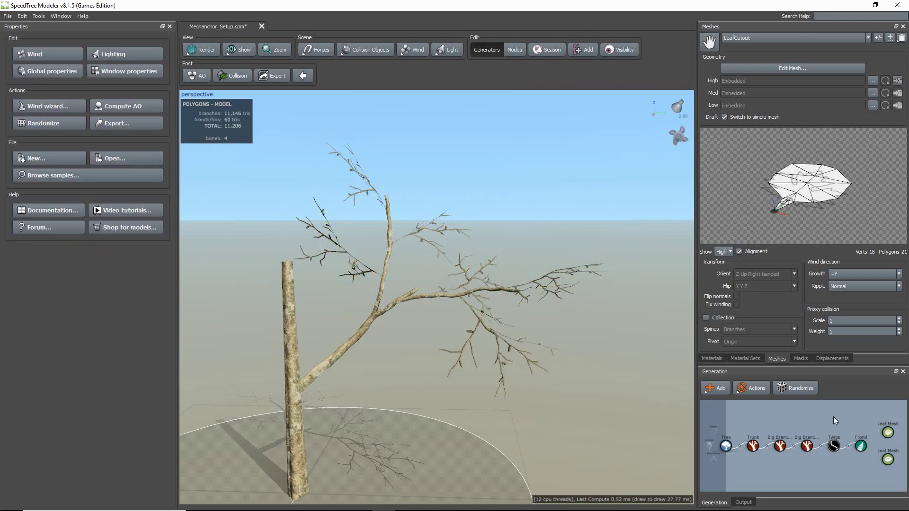
{"action": "left_click_drag", "start_coordinate": [890, 463], "coordinate": [863, 445]}
{"action": "scroll", "coordinate": [626, 363], "scroll_direction": "up", "scroll_amount": 5}
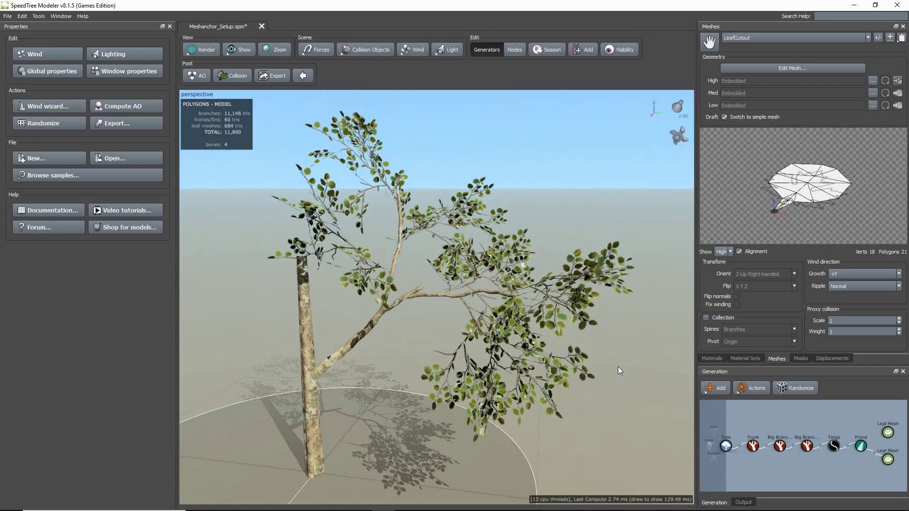
{"action": "left_click", "coordinate": [618, 367]}
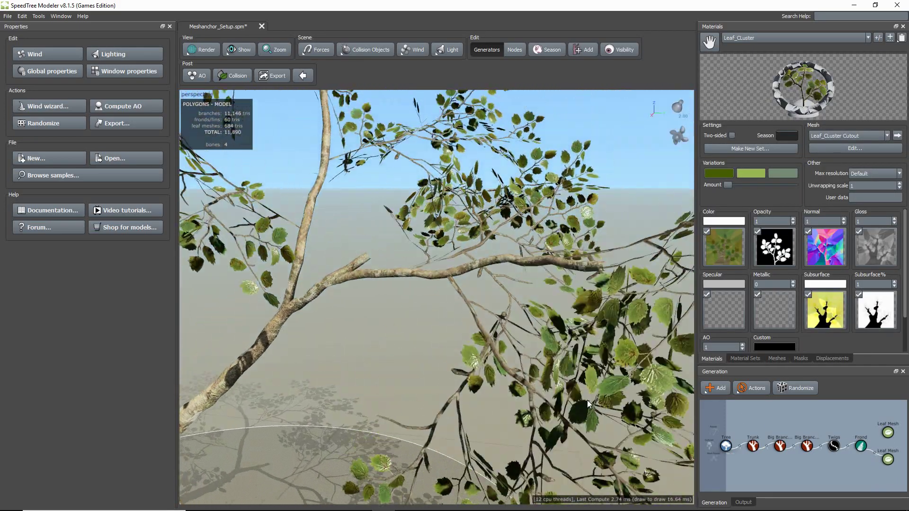
{"action": "left_click_drag", "start_coordinate": [587, 399], "coordinate": [624, 365]}
{"action": "left_click", "coordinate": [565, 372]}
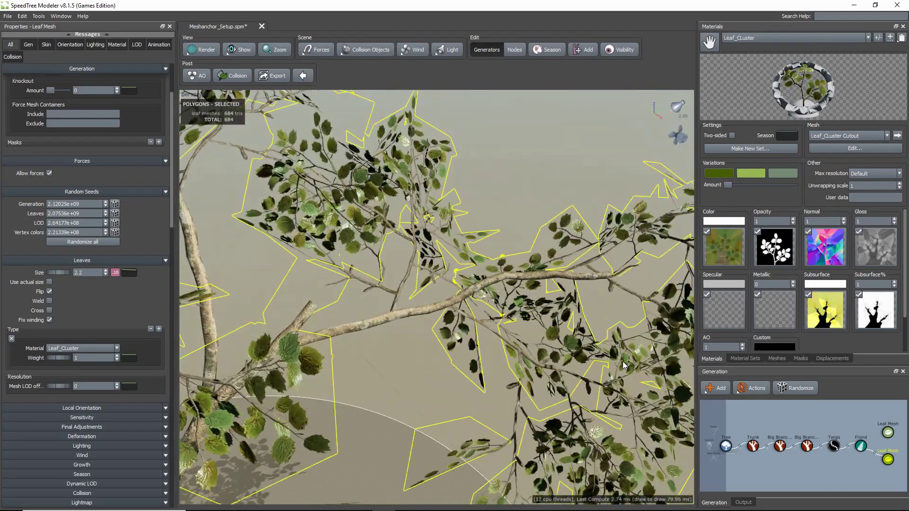
Set the leaf clusters' size to 2.15 and Fold to 0.23, keeping Align at 0
{"action": "left_click_drag", "start_coordinate": [527, 360], "coordinate": [573, 336]}
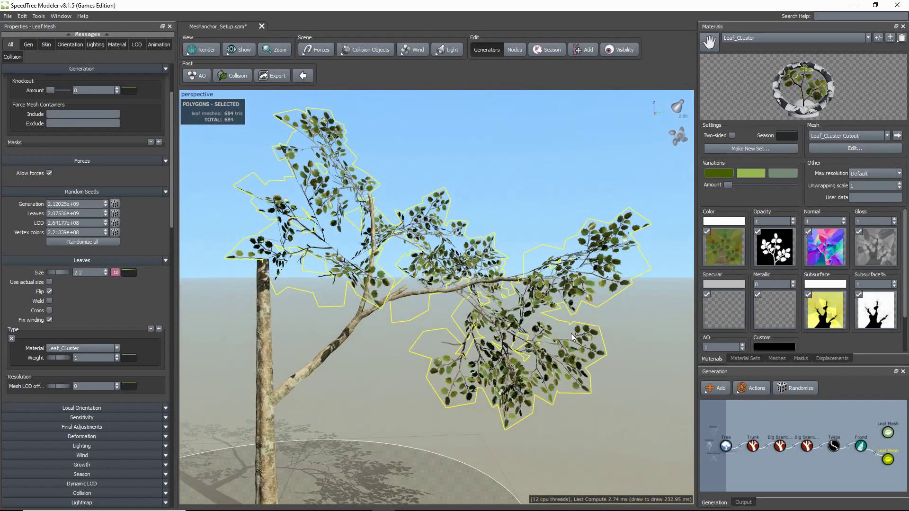
{"action": "left_click_drag", "start_coordinate": [57, 272], "coordinate": [59, 271]}
{"action": "left_click", "coordinate": [69, 433]}
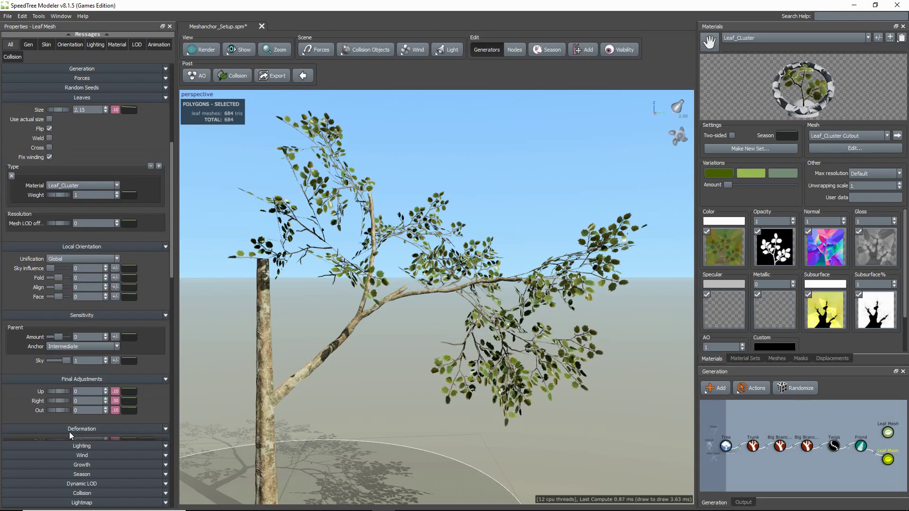
{"action": "mouse_move", "coordinate": [55, 324]}
{"action": "left_mouse_down"}
{"action": "mouse_move", "coordinate": [47, 334]}
{"action": "mouse_move", "coordinate": [55, 334]}
{"action": "left_mouse_up"}
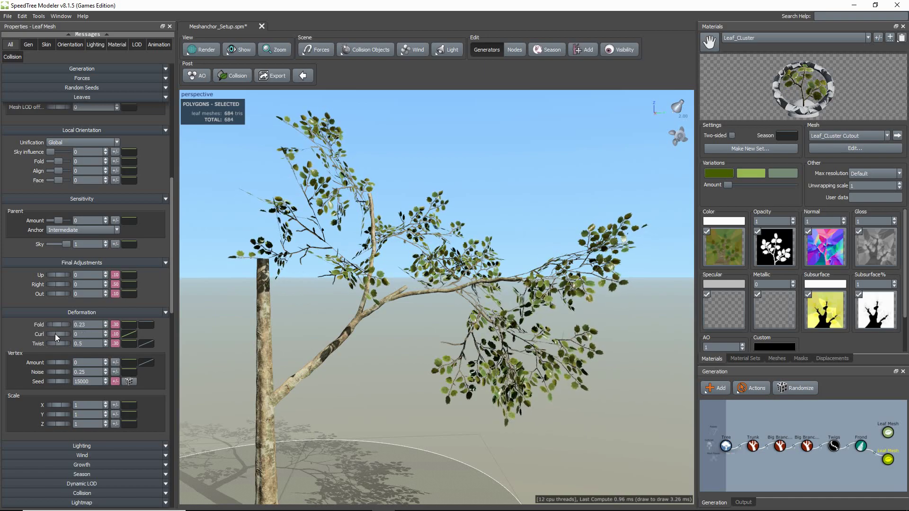
{"action": "left_click_drag", "start_coordinate": [57, 169], "coordinate": [58, 170]}
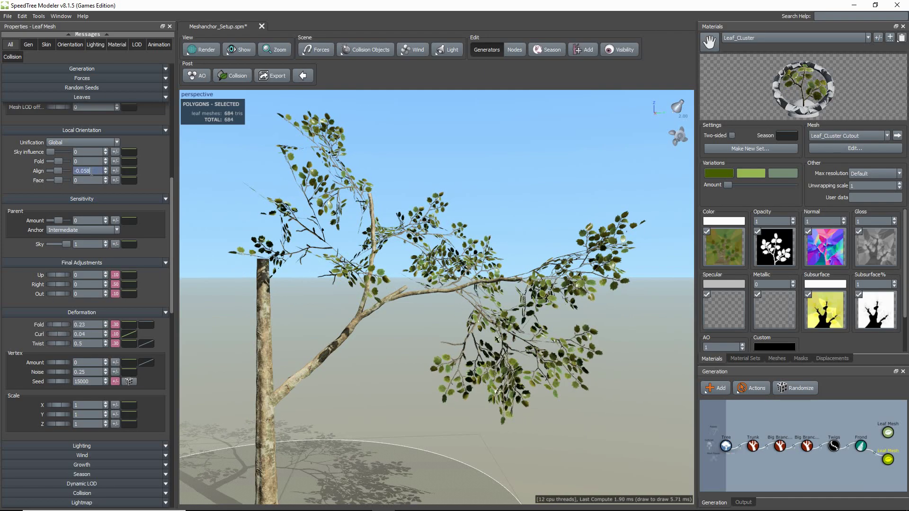
{"action": "double_click", "coordinate": [39, 167]}
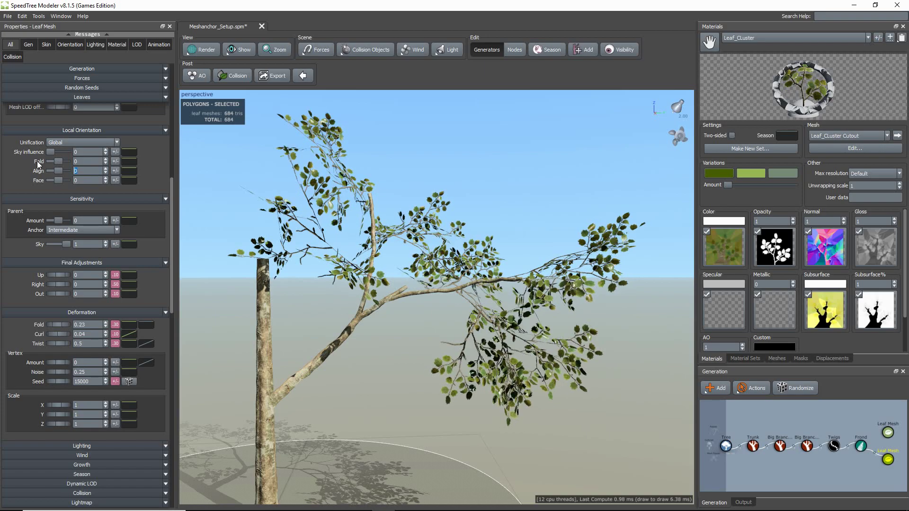